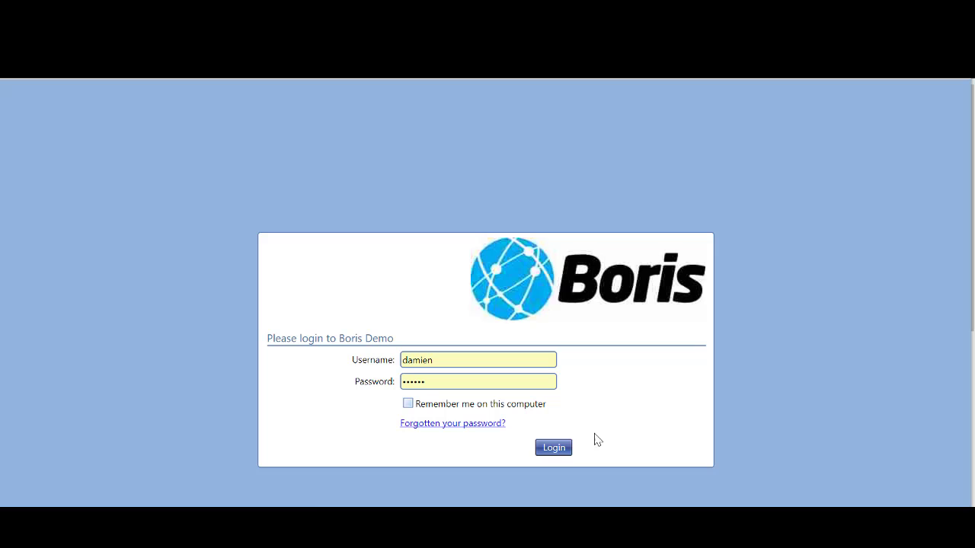
- Log in to Boris on the second attempt by re-entering the stored password
left_click(567, 448)
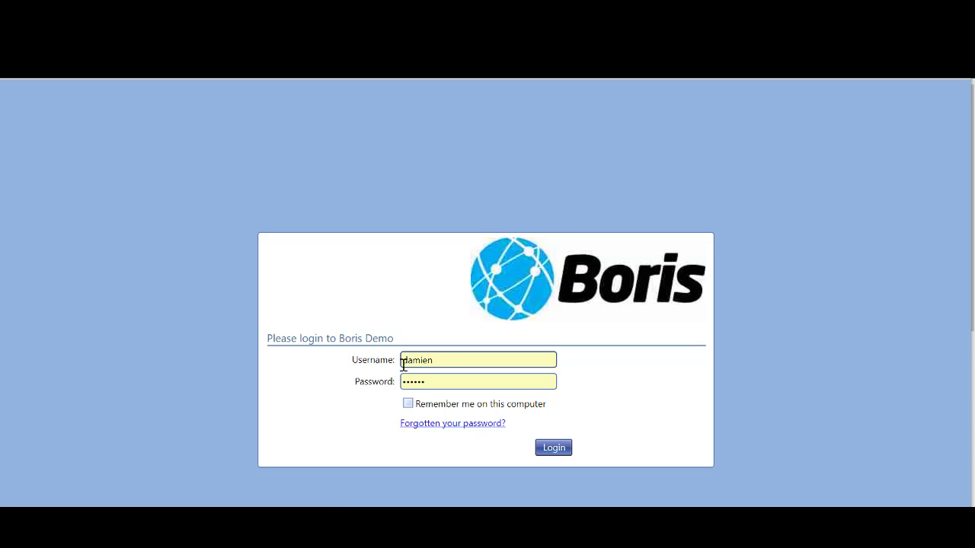
left_click(552, 448)
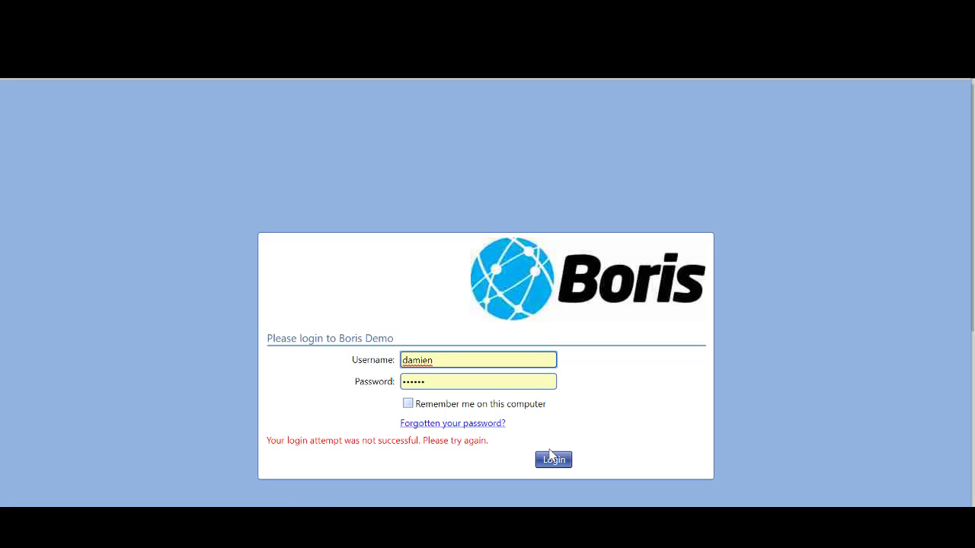
left_click_drag(442, 381, 403, 382)
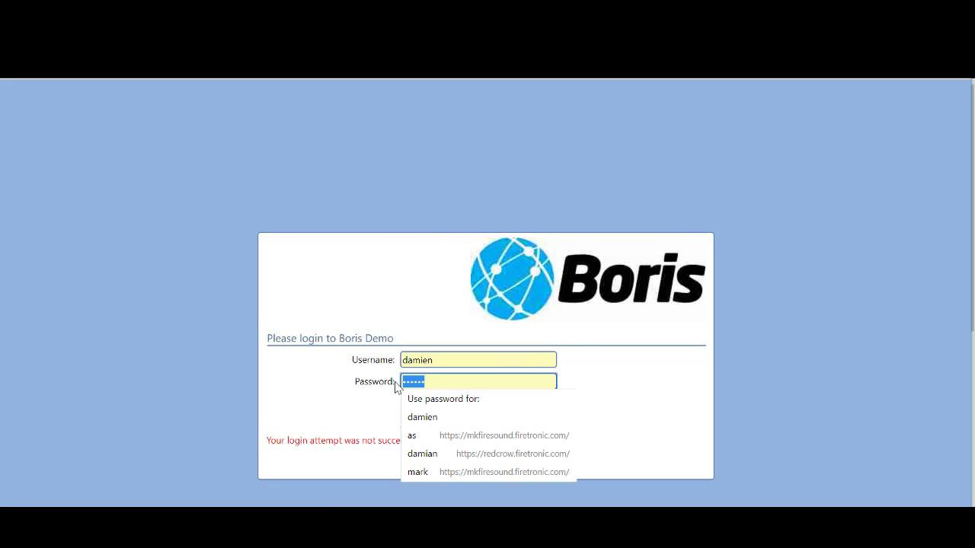
key("Return")
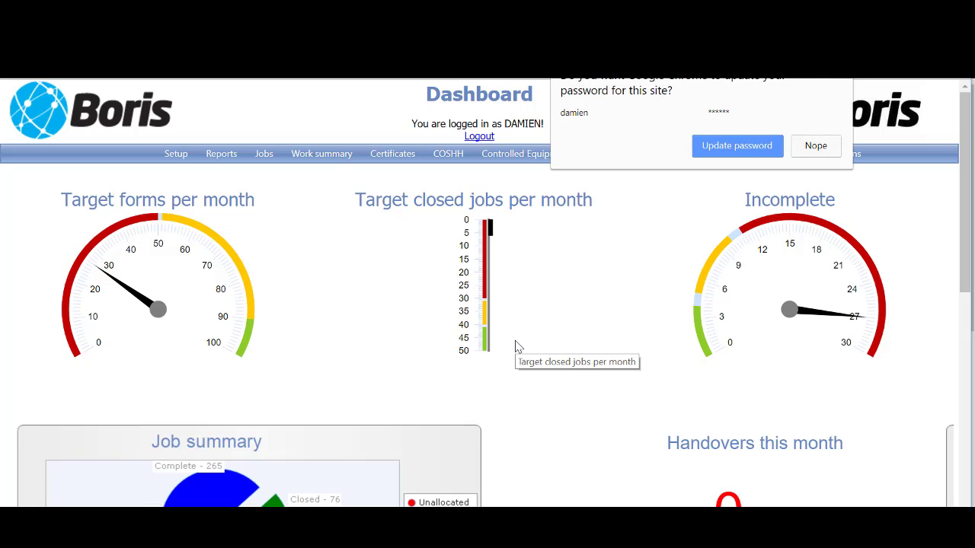
- Update the browser's saved password and open the Setup > Users list of 18 accounts
left_click(720, 149)
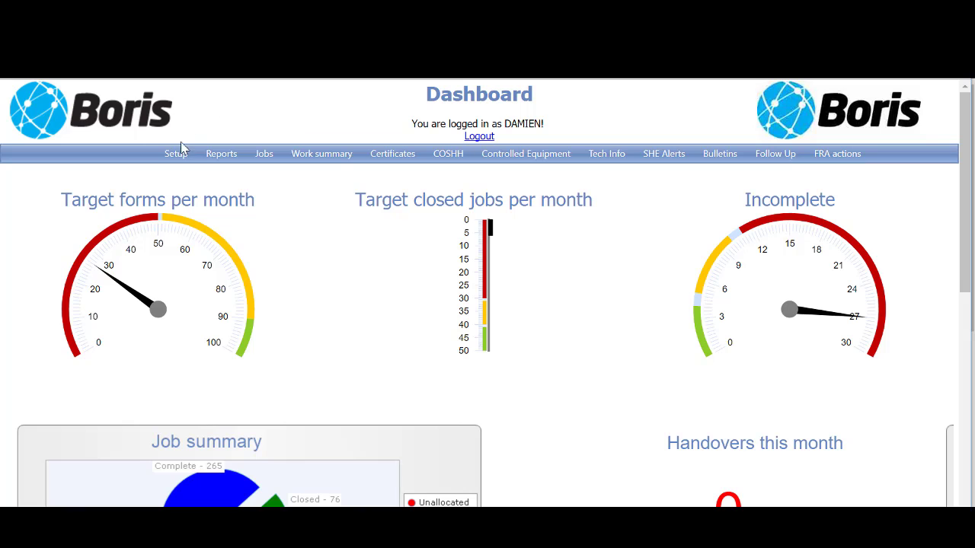
mouse_move(178, 155)
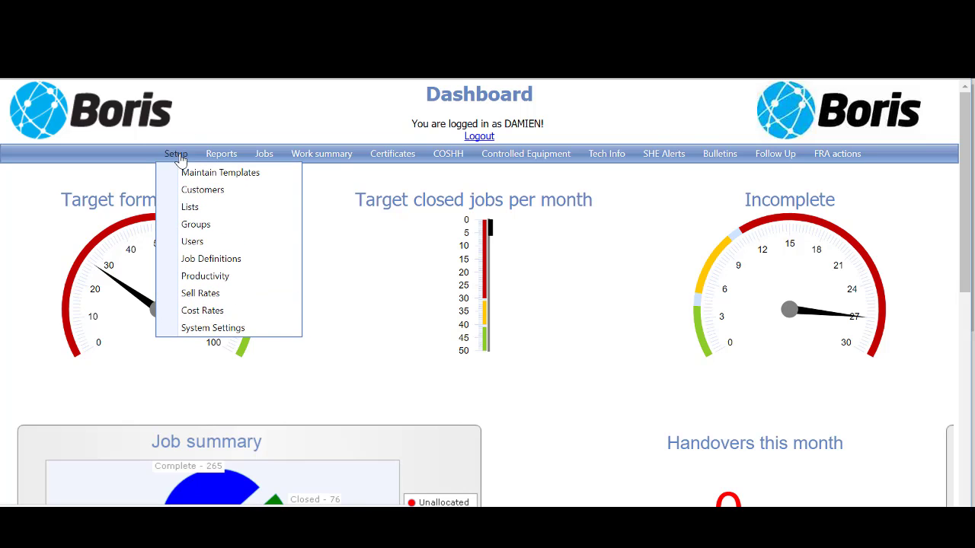
left_click(212, 249)
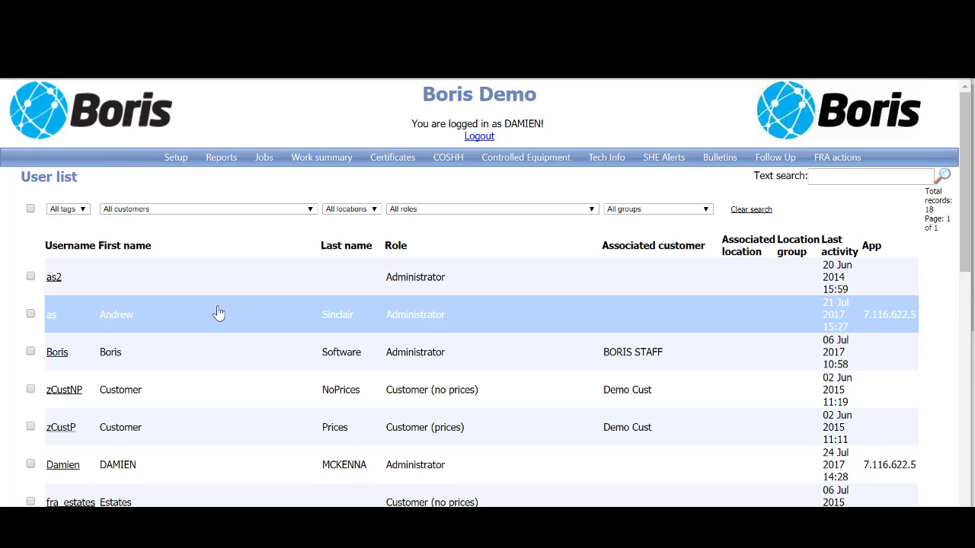
- Scroll to the bottom of the user list and start a new user with Add User
scroll(218, 311, "down", 3)
scroll(218, 312, "down", 1)
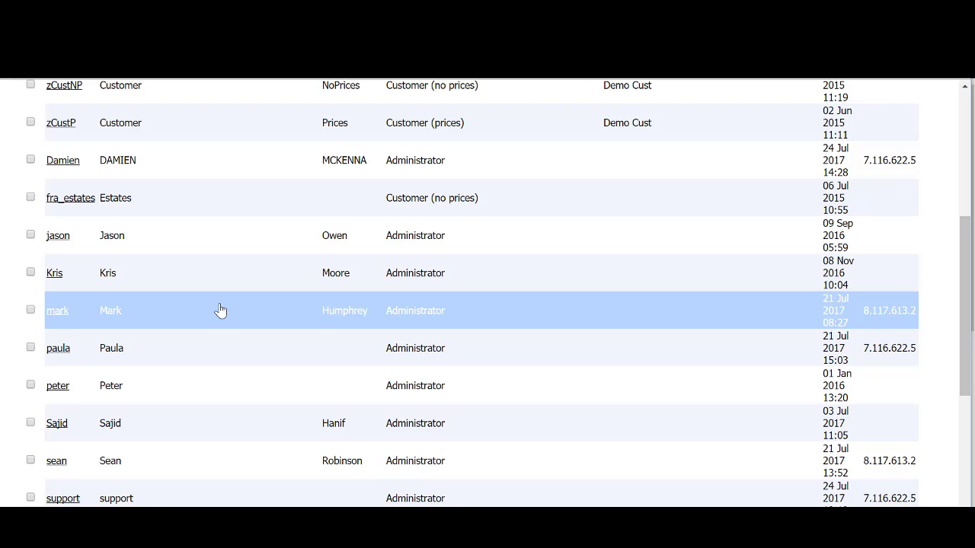
scroll(198, 316, "down", 4)
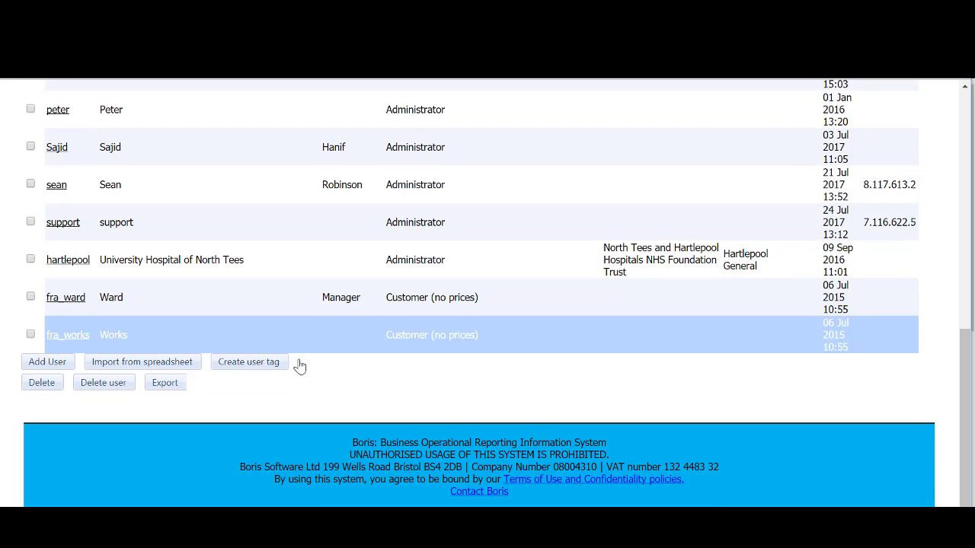
left_click(58, 364)
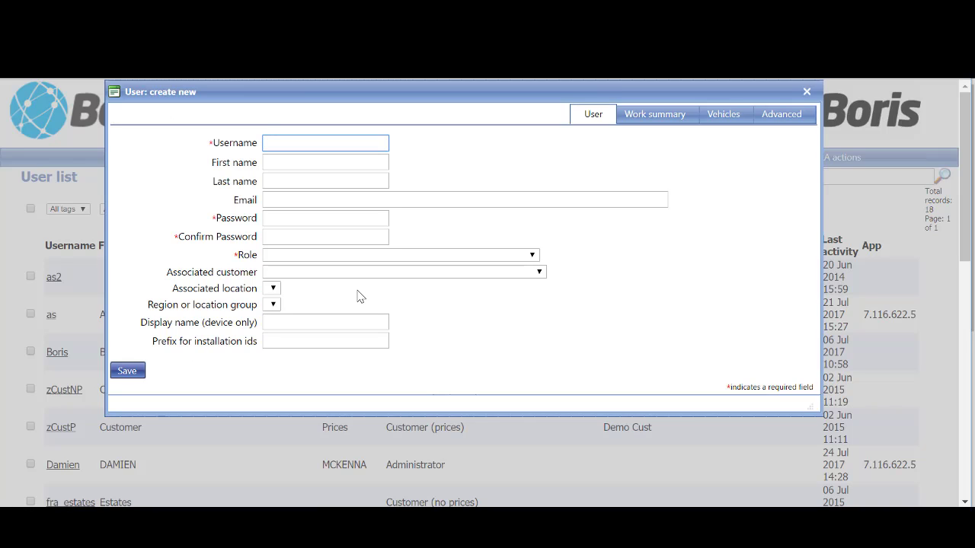
- Enter the new user's username and first name, correcting typos in the first name
type("johnsmith")
key("Tab")
type("Joihn")
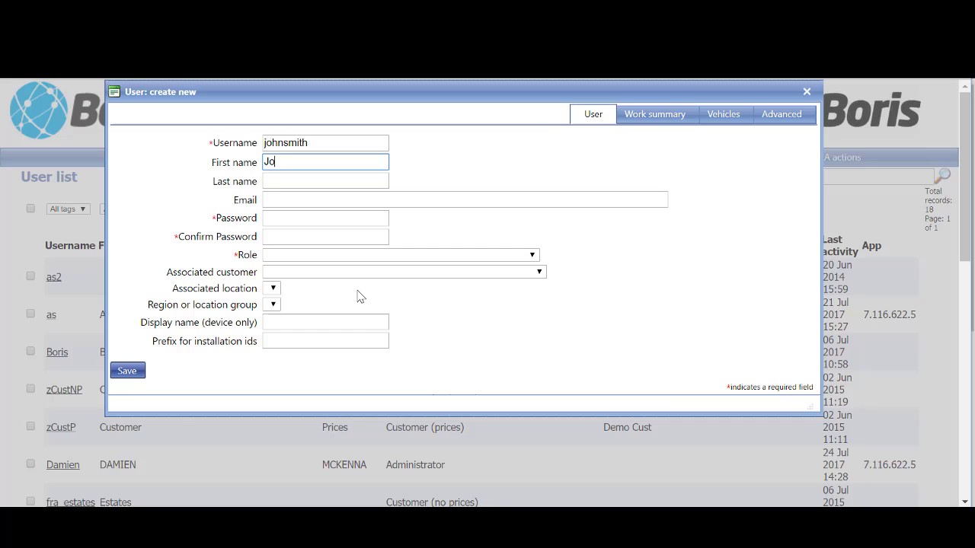
key("BackSpace")
key("BackSpace")
key("BackSpace")
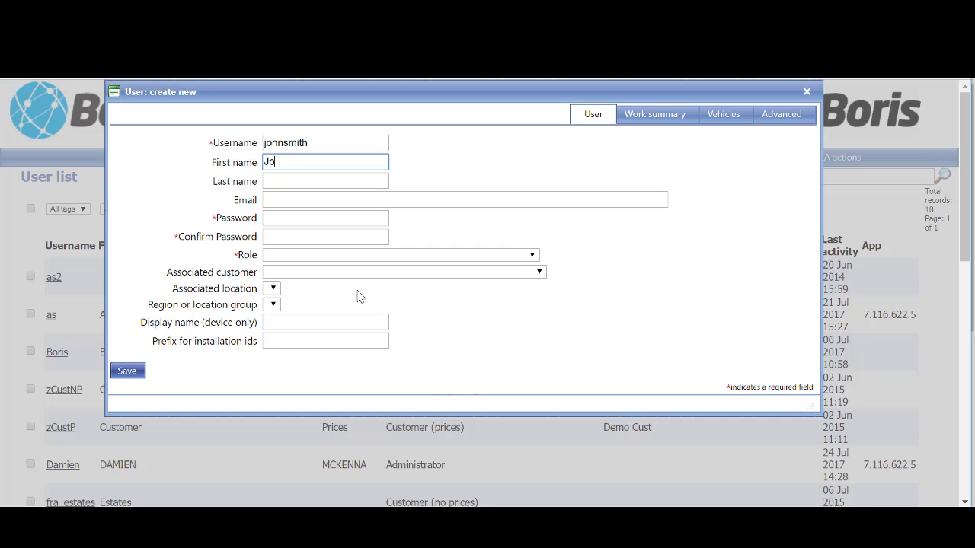
type("ho")
key("BackSpace")
type("n")
key("Tab")
- Fill in the user's last name, e-mail address and a five-character password
type("S")
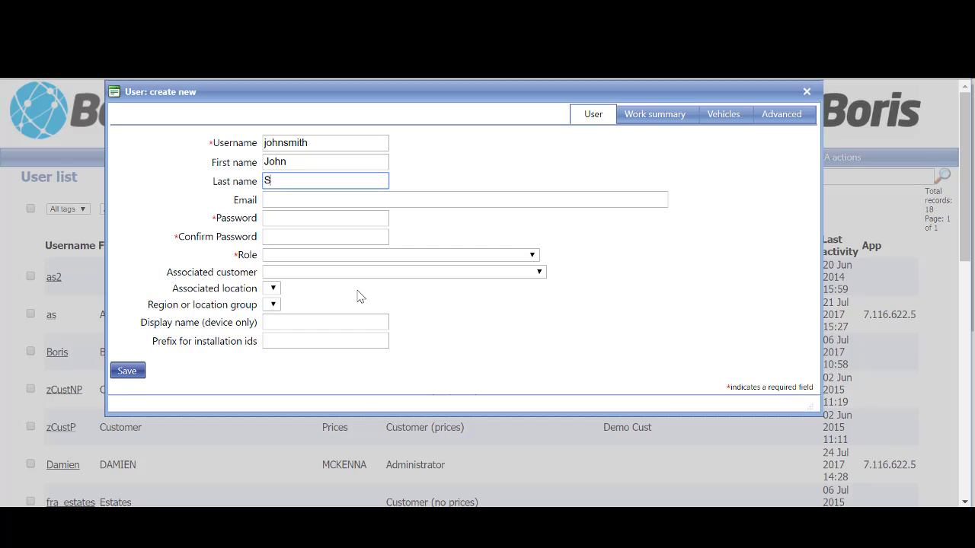
type("mith")
key("Tab")
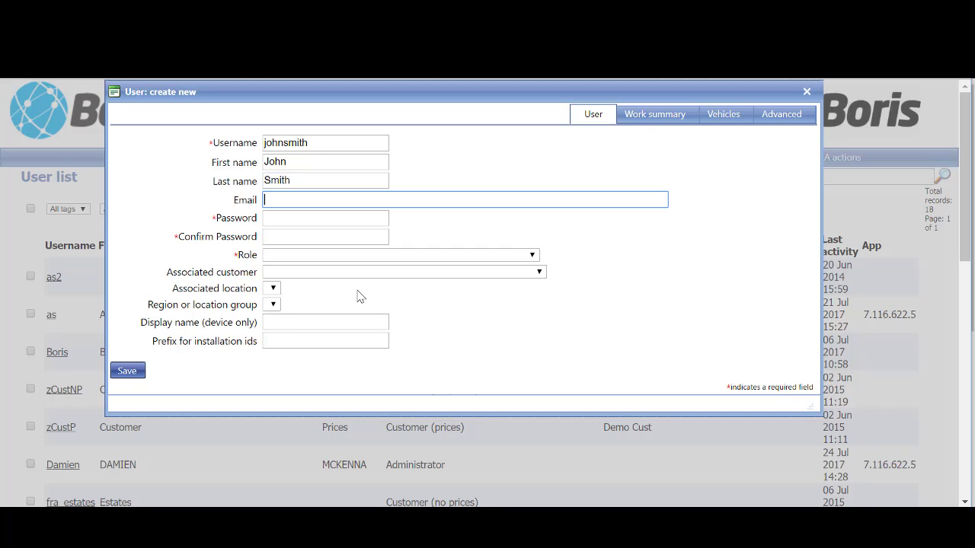
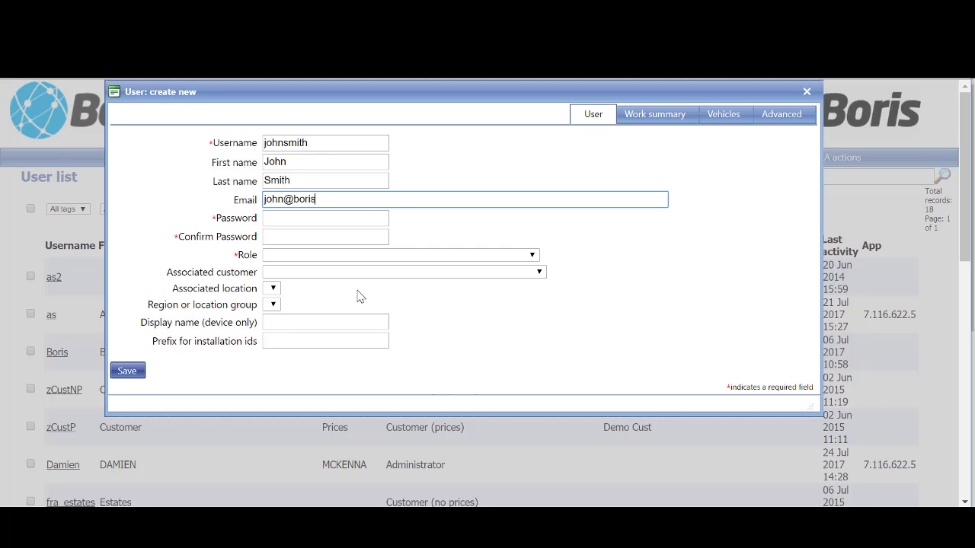
key("Tab")
type("•")
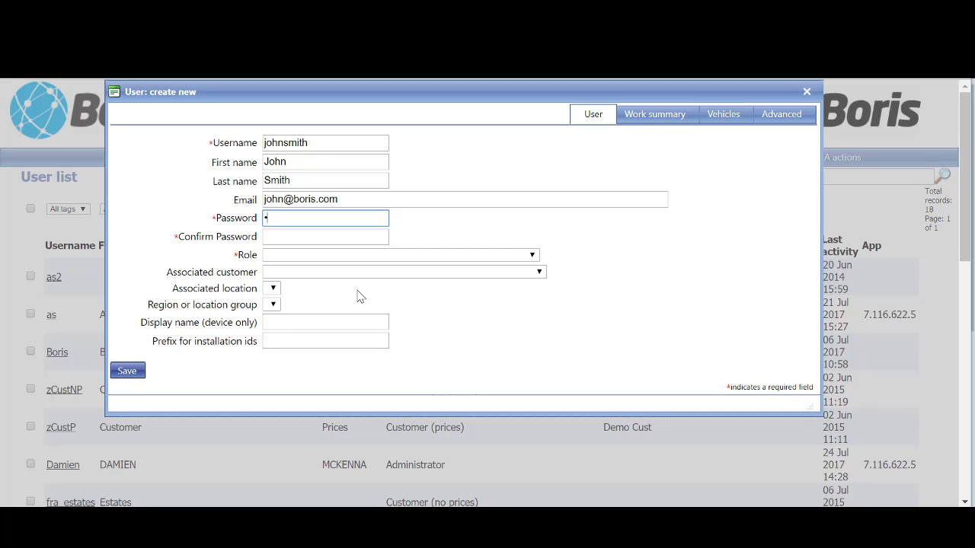
type("••••")
key("Tab")
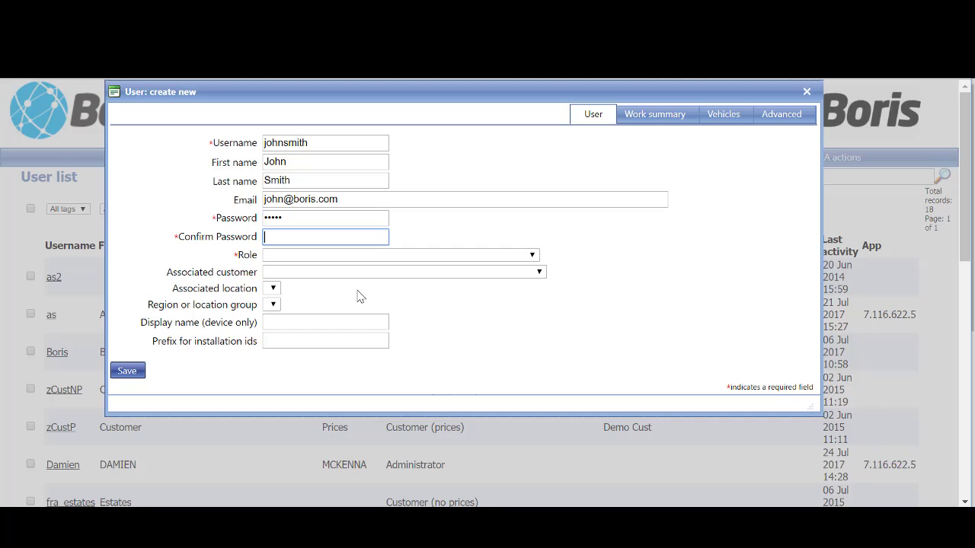
type("•••••")
key("Tab")
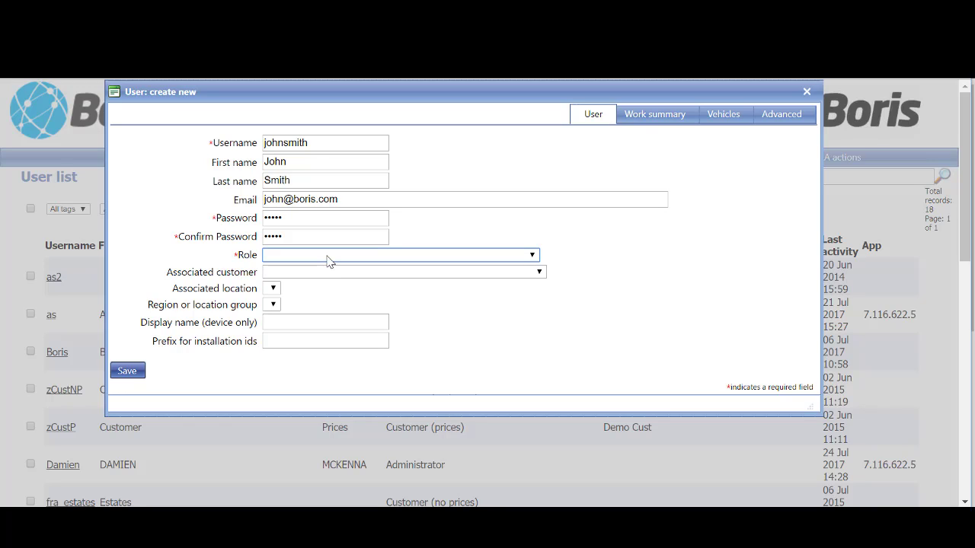
- Browse the roles in the Role dropdown and choose Administrator for the new user
left_click(328, 259)
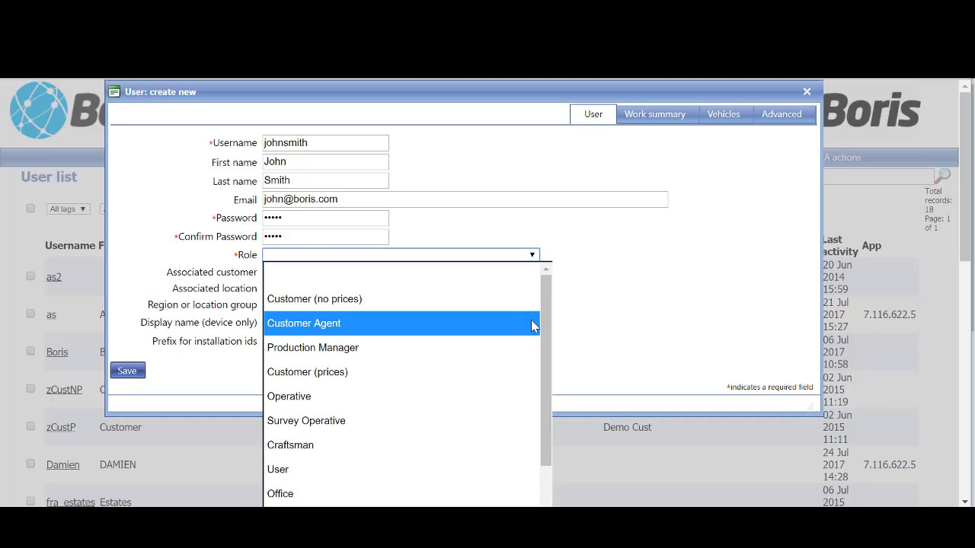
left_click_drag(541, 335, 545, 410)
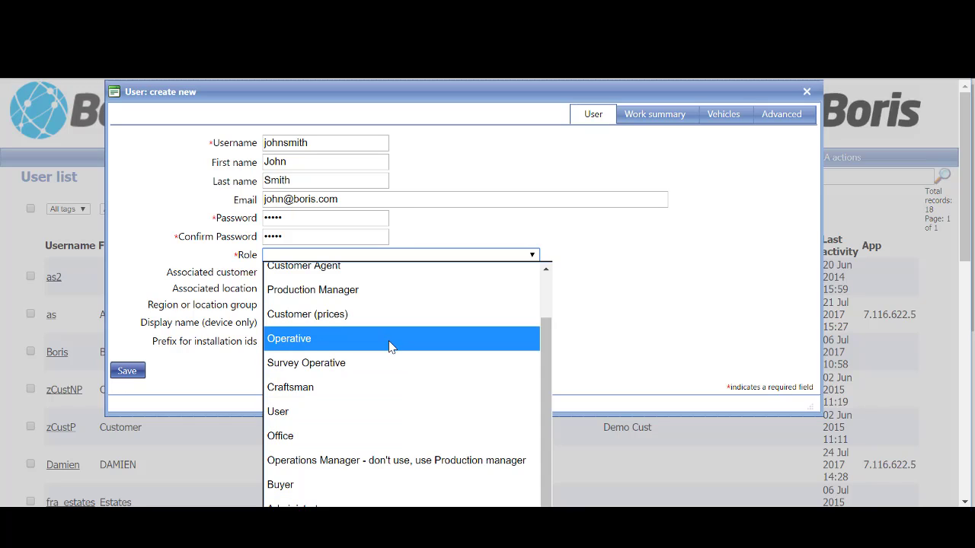
left_click_drag(550, 383, 550, 332)
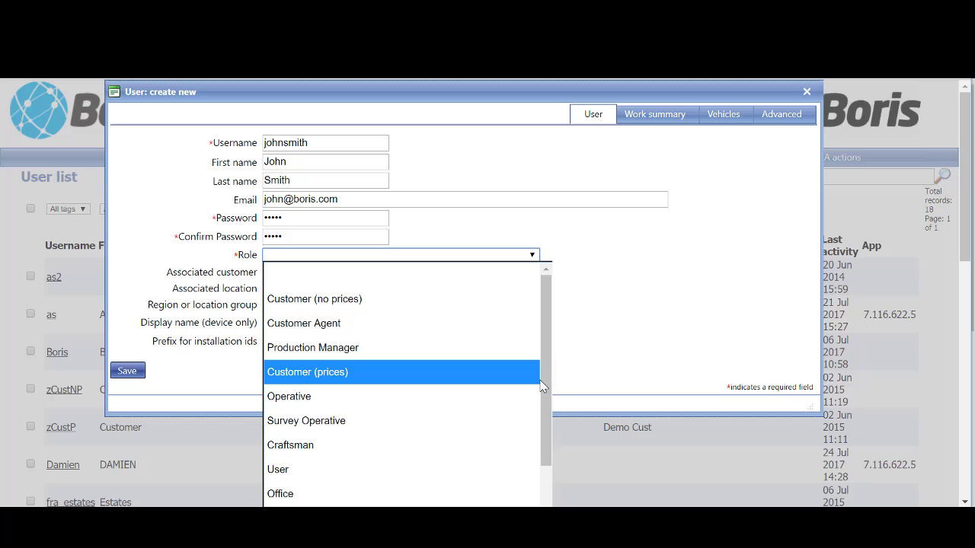
scroll(550, 417, "down", 2)
left_click(470, 503)
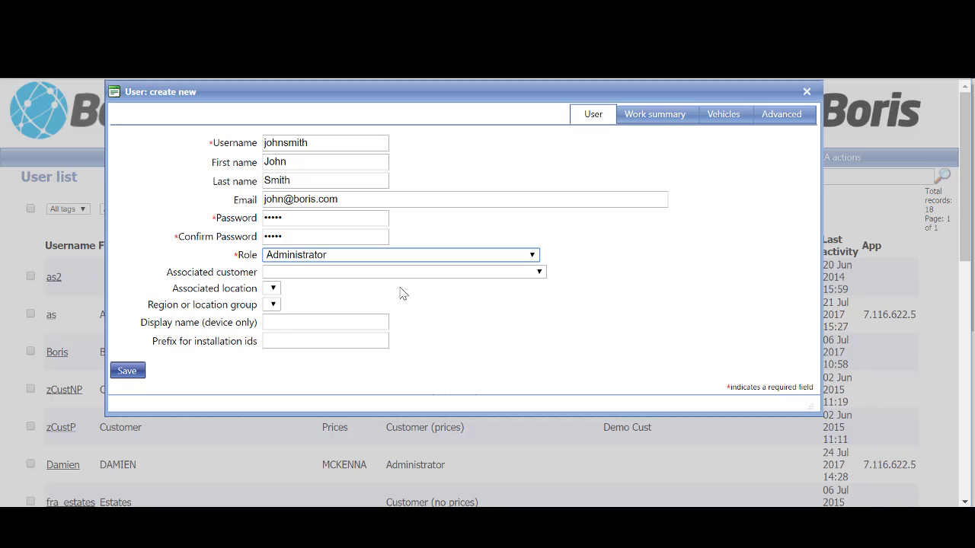
- Enter the user's first name as the device display name, fixing its capitalisation
left_click(424, 276)
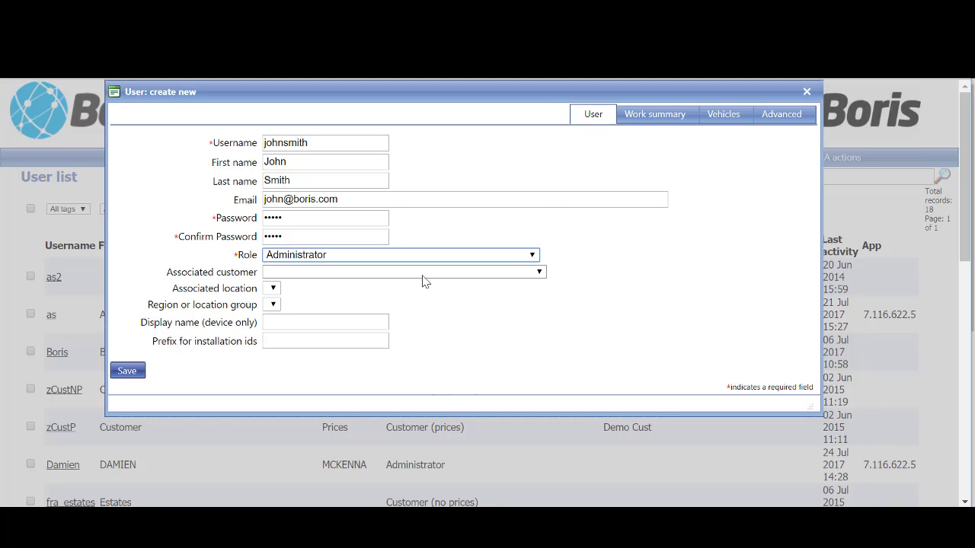
left_click(423, 277)
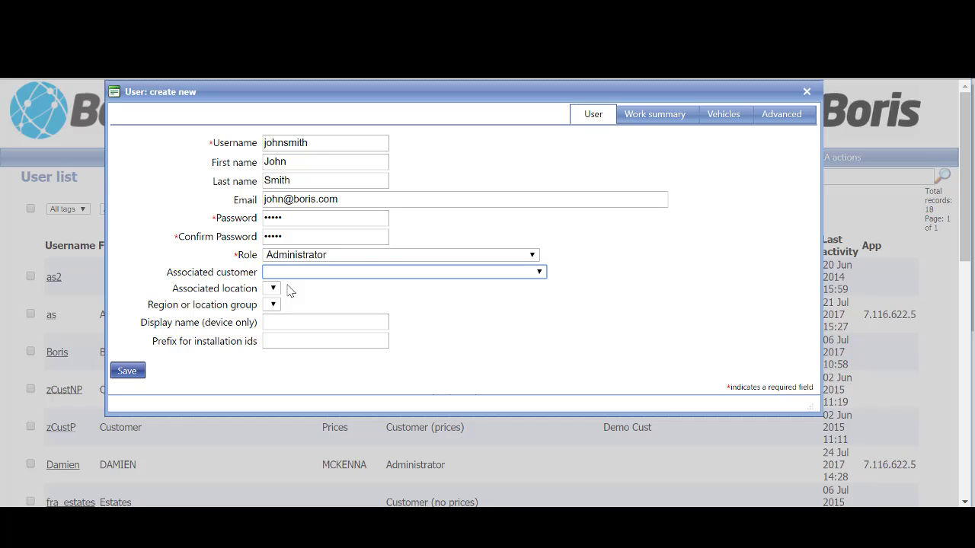
left_click(317, 324)
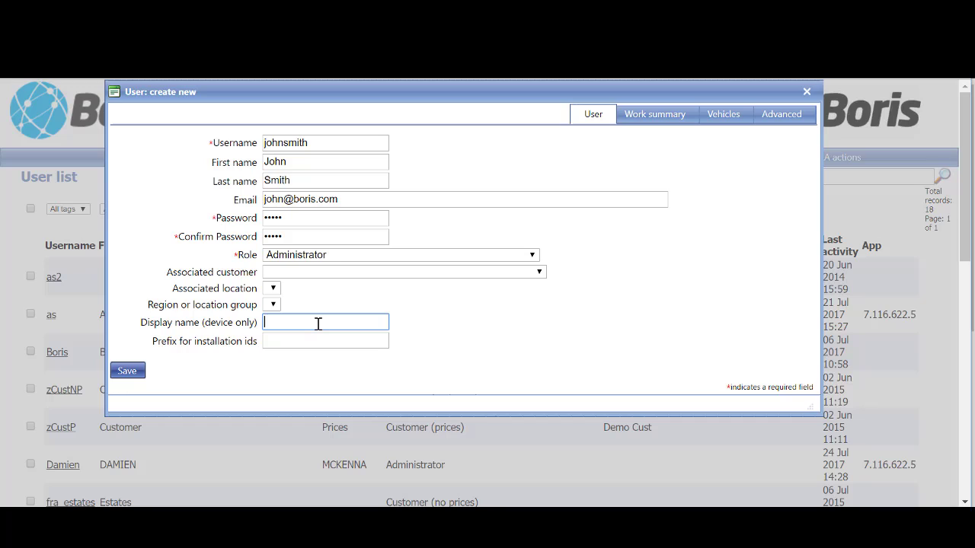
type("joHN")
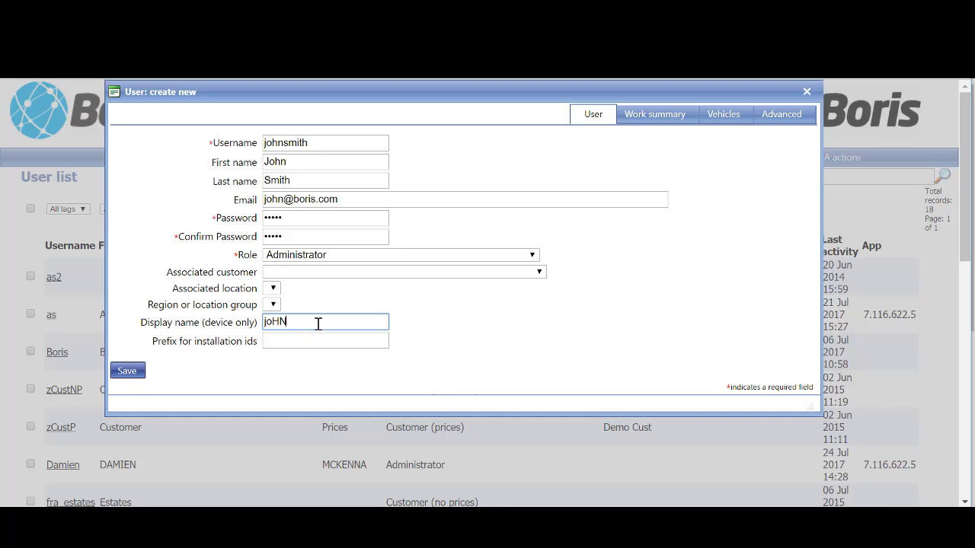
key("BackSpace")
key("BackSpace")
key("BackSpace")
key("BackSpace")
type("John")
- Type 23 into Prefix for installation ids, then clear it again
left_click(297, 335)
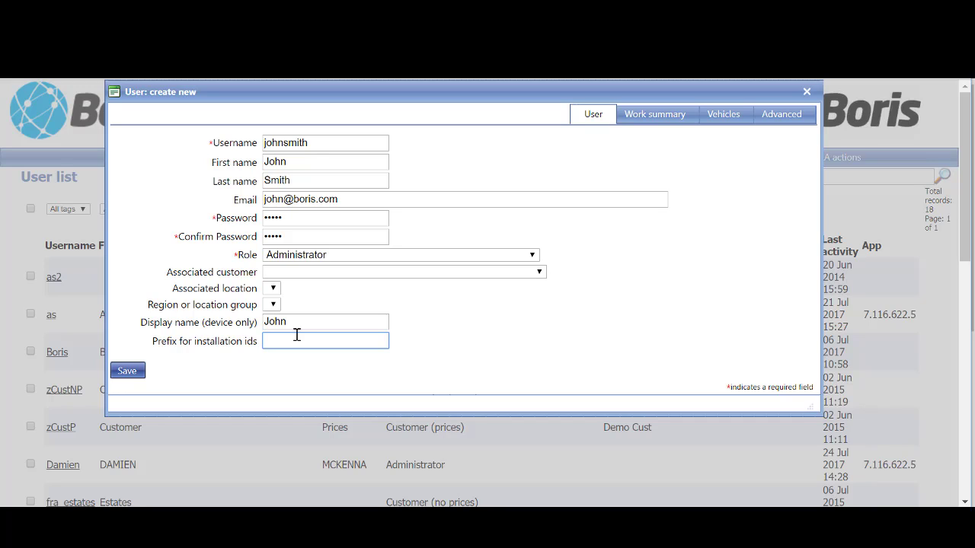
type("23")
key("BackSpace")
key("BackSpace")
- Set the role to Customer (no prices), associated with BORIS Software Limited at Head Office
left_click(342, 256)
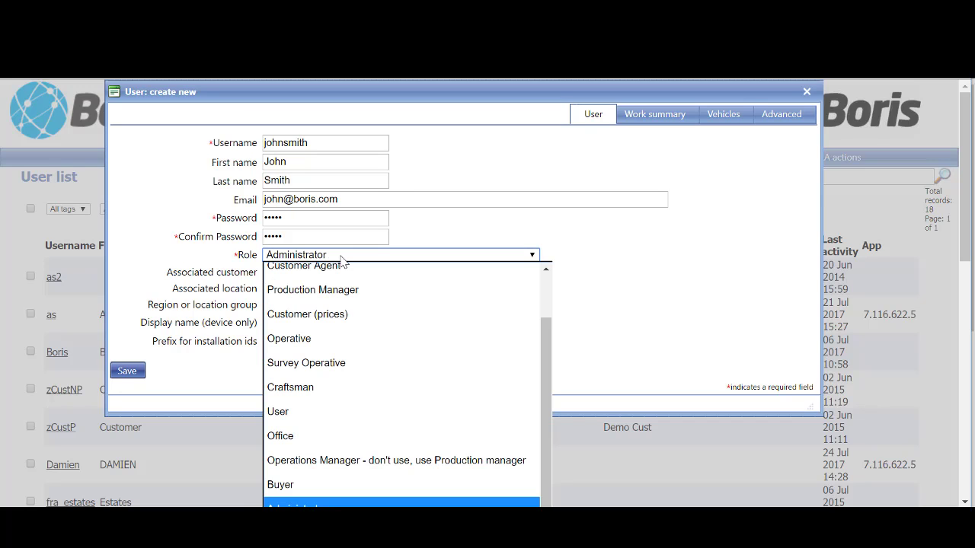
scroll(550, 337, "up", 2)
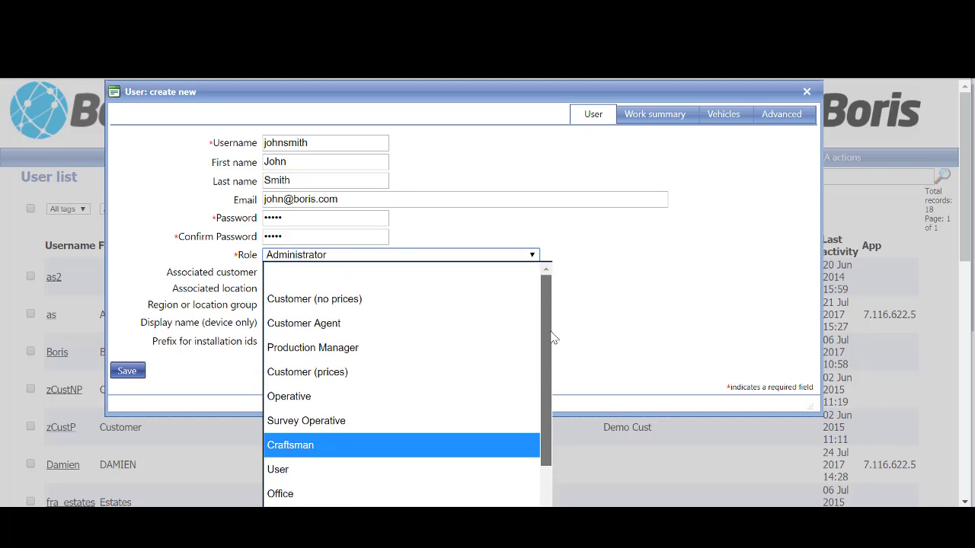
left_click(374, 309)
left_click(330, 274)
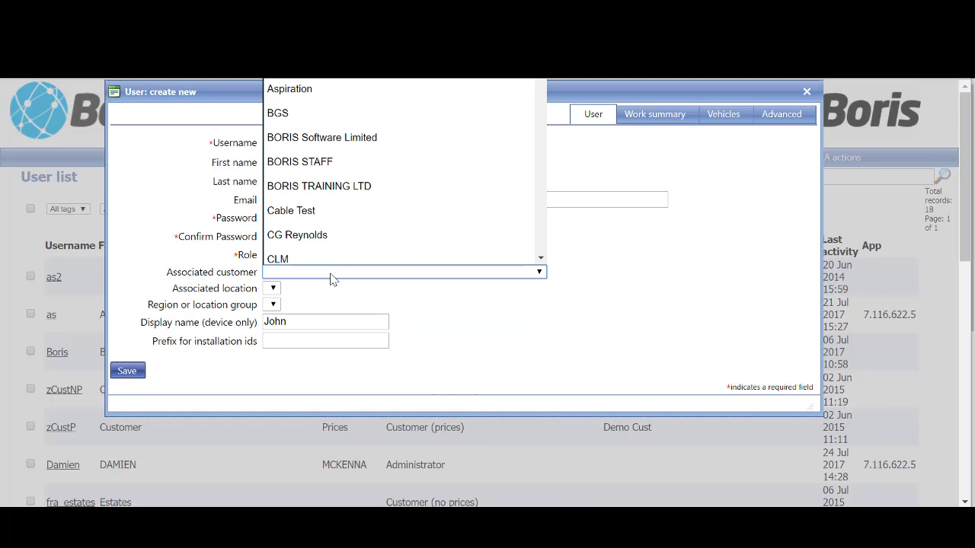
left_click(351, 134)
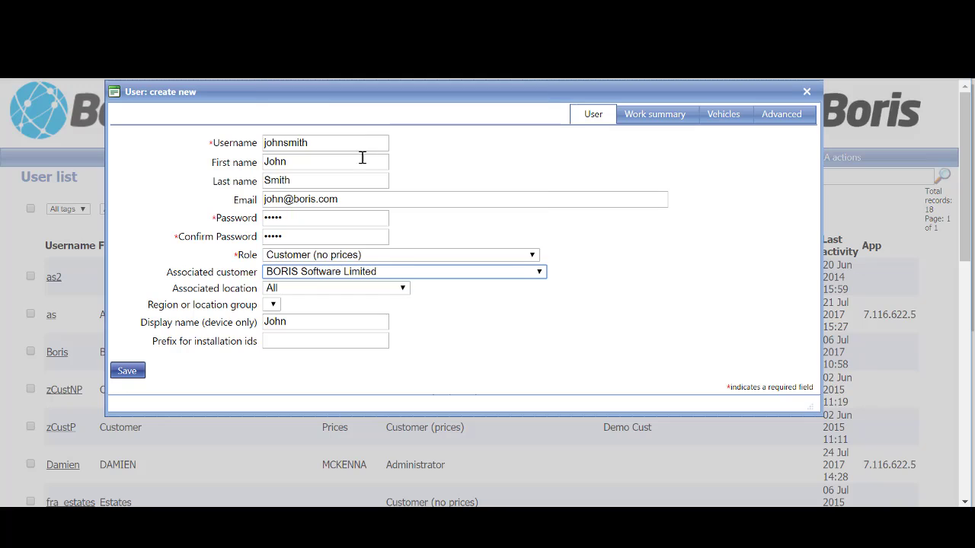
left_click(399, 289)
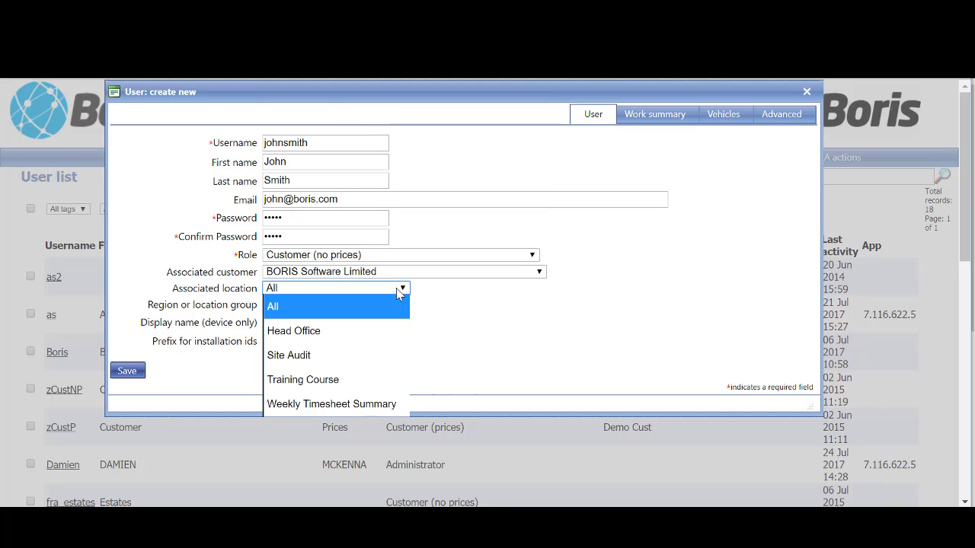
left_click(381, 339)
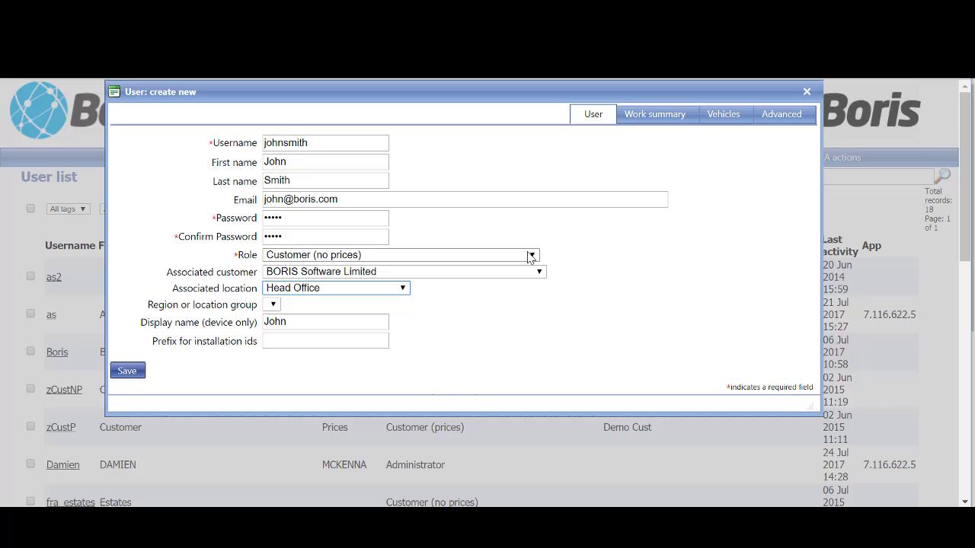
- Switch the role to User, leaving no associated customer and location All
left_click(390, 259)
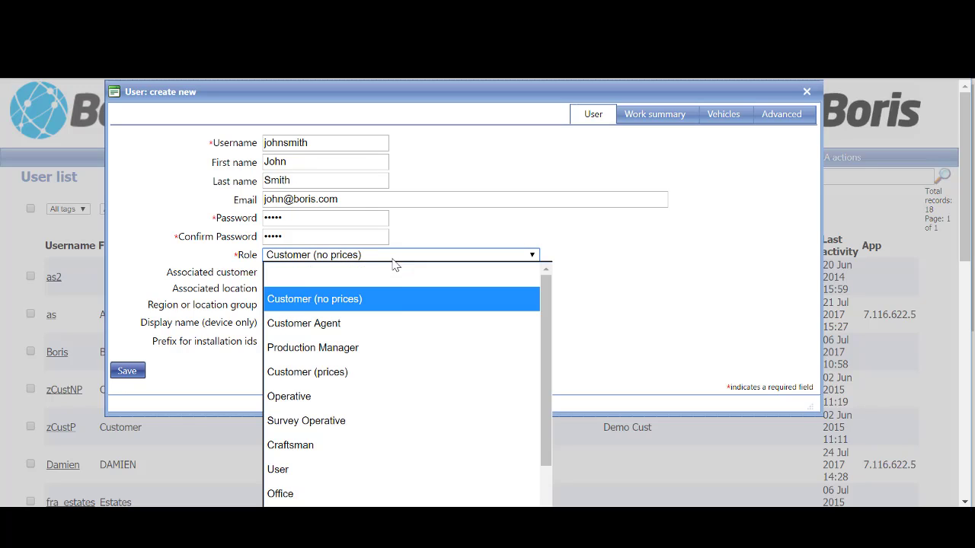
left_click(402, 466)
left_click(350, 272)
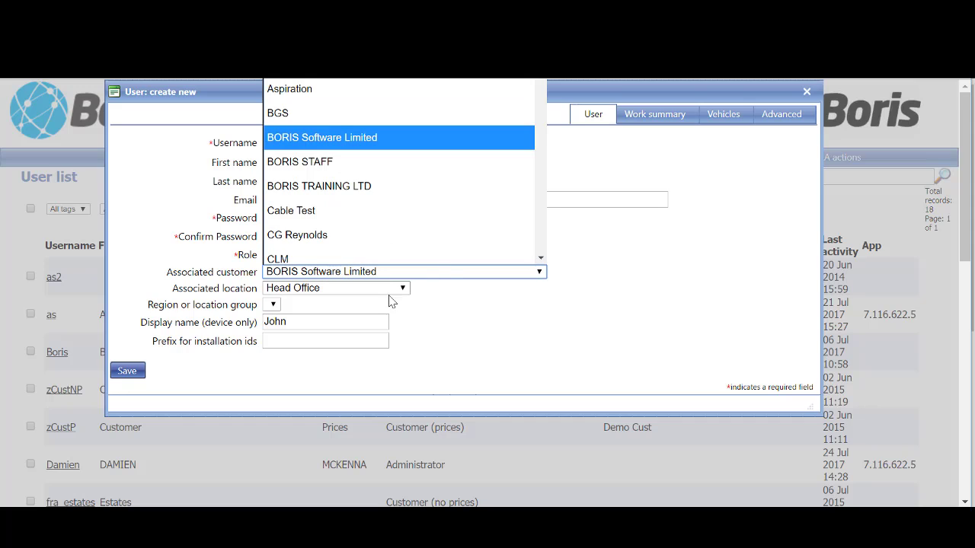
scroll(393, 152, "up", 1)
left_click(394, 88)
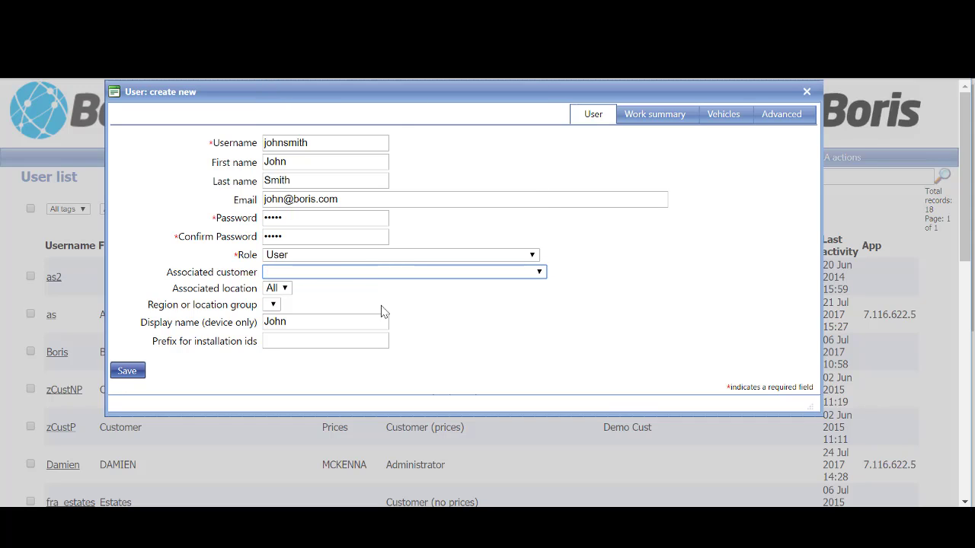